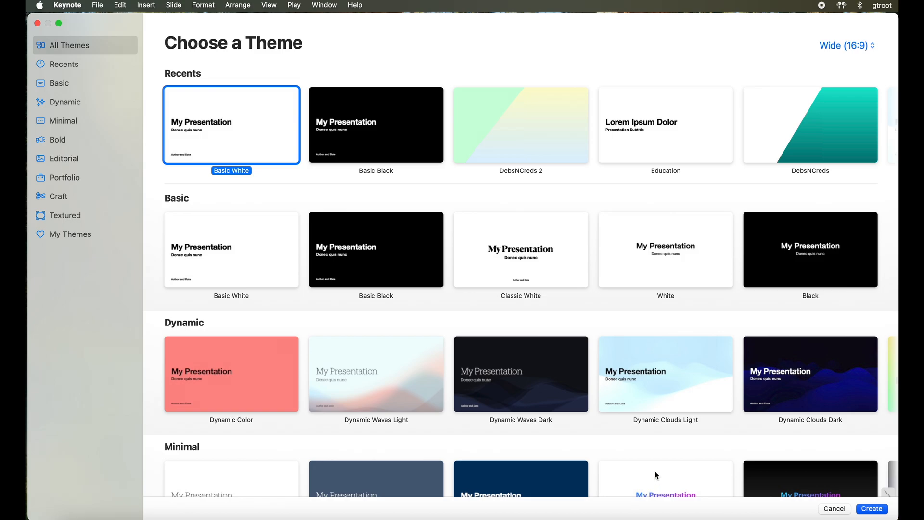
- Create a Basic White presentation and delete the title, subtitle and author/date placeholders from its first slide
{"action": "double_click", "coordinate": [221, 141]}
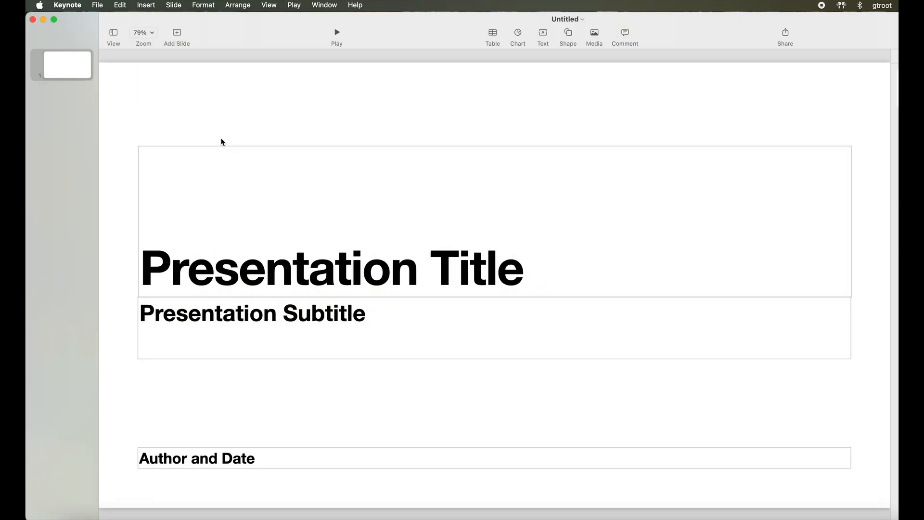
{"action": "left_click", "coordinate": [270, 153]}
{"action": "key", "text": "Delete"}
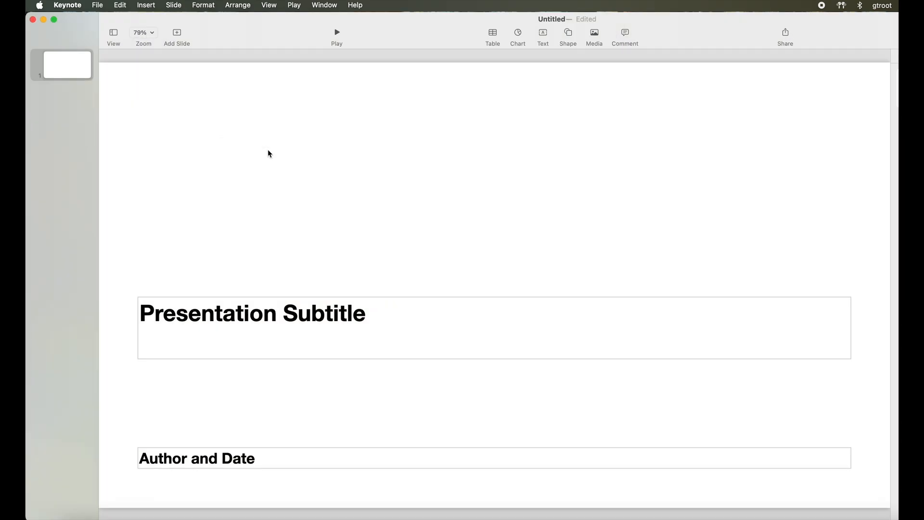
{"action": "left_click", "coordinate": [270, 304]}
{"action": "key", "text": "Delete"}
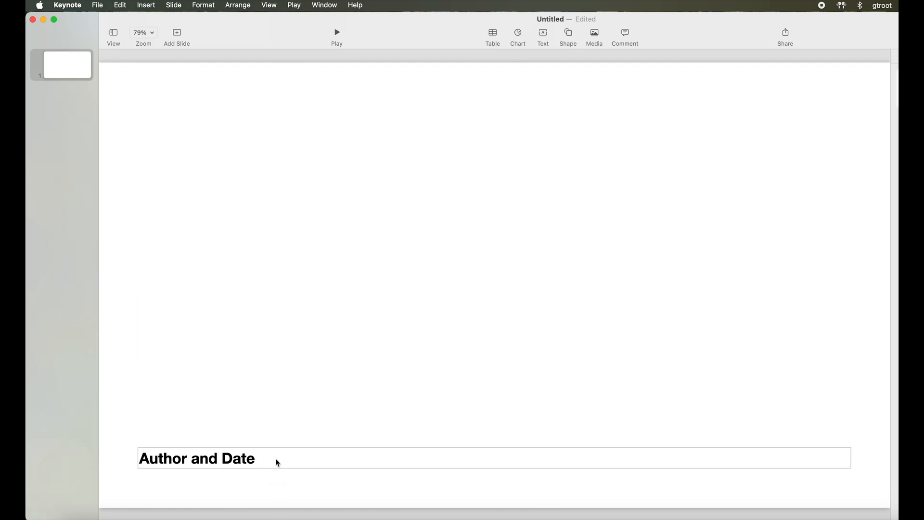
{"action": "left_click", "coordinate": [276, 459]}
{"action": "key", "text": "Delete"}
- Insert the basic arrow line shape on the blank slide and make it point horizontally left
{"action": "key", "text": "alt+super+i"}
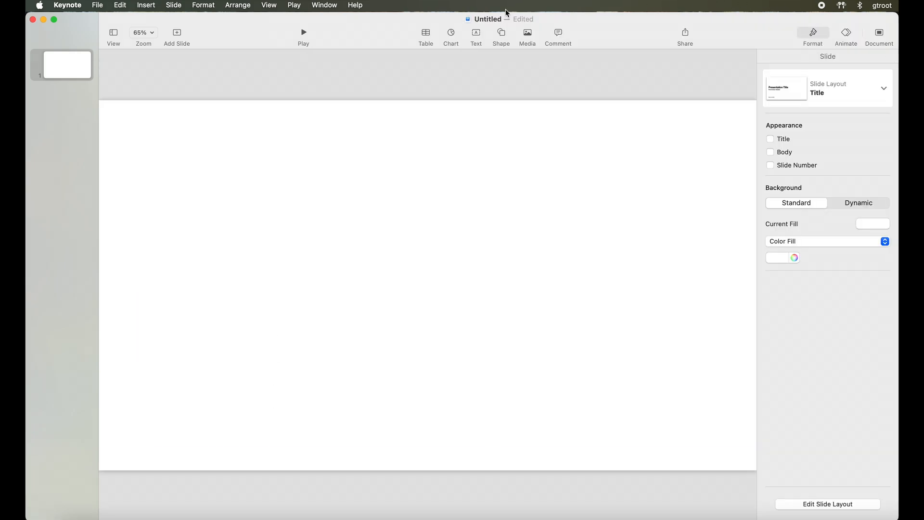
{"action": "left_click", "coordinate": [502, 32]}
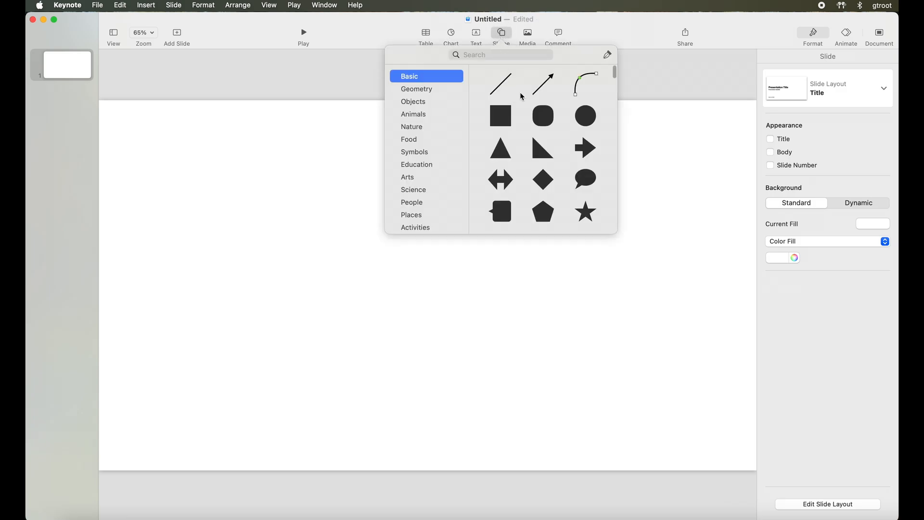
{"action": "left_click", "coordinate": [543, 88]}
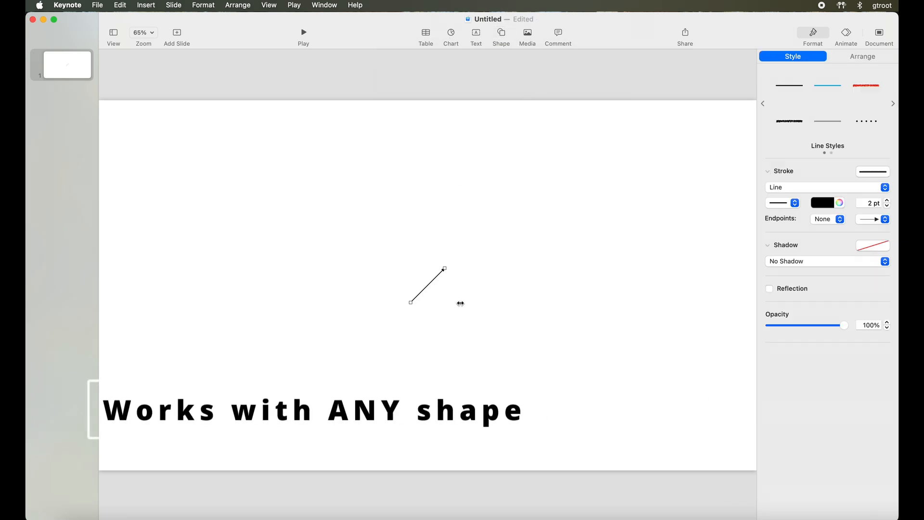
{"action": "left_click_drag", "start_coordinate": [446, 269], "coordinate": [360, 302]}
- Thicken the arrow's stroke to 40 pt and lengthen its tail to the right
{"action": "left_click", "coordinate": [887, 201]}
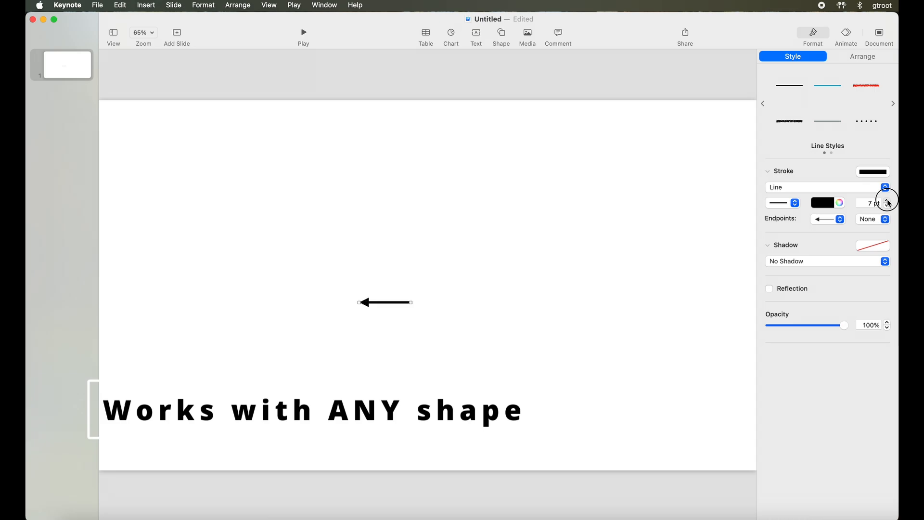
{"action": "left_click_drag", "start_coordinate": [887, 200], "coordinate": [888, 200]}
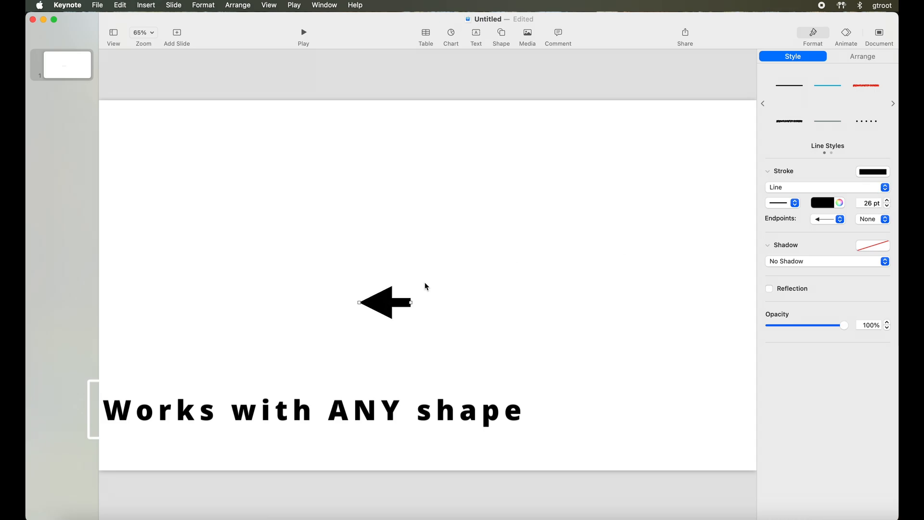
{"action": "left_click_drag", "start_coordinate": [410, 302], "coordinate": [463, 302]}
{"action": "left_click", "coordinate": [887, 201]}
{"action": "left_click_drag", "start_coordinate": [887, 201], "coordinate": [888, 202]}
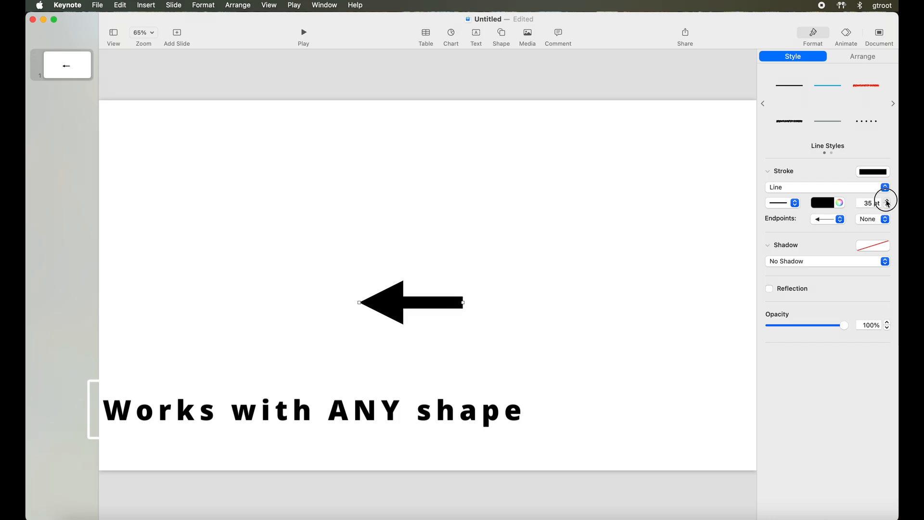
{"action": "left_click", "coordinate": [887, 202]}
{"action": "left_click", "coordinate": [888, 202]}
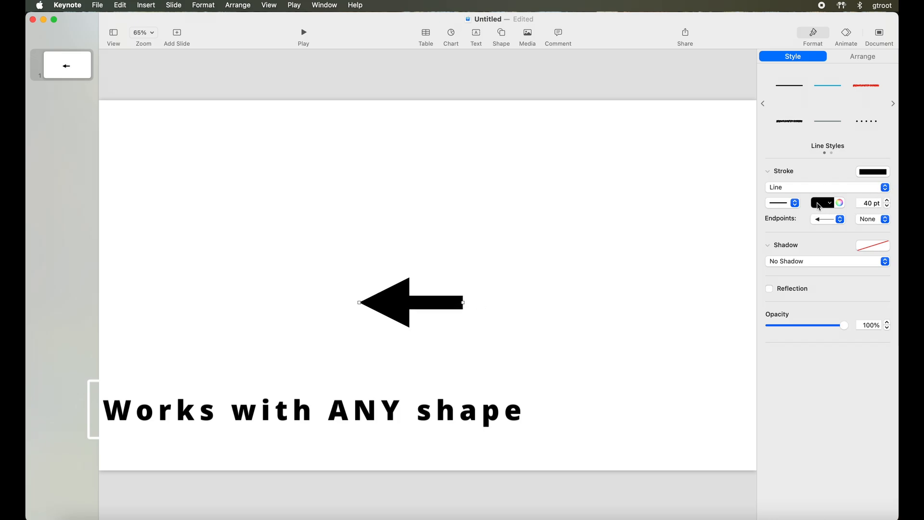
- Color the arrow red and enlarge it with a thicker stroke and a total length of about 494 pt
{"action": "left_click", "coordinate": [823, 206]}
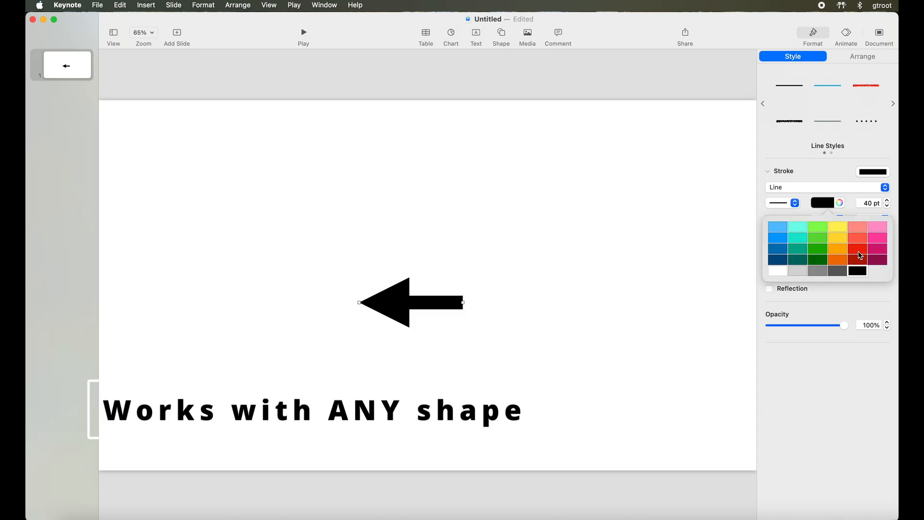
{"action": "left_click", "coordinate": [860, 255]}
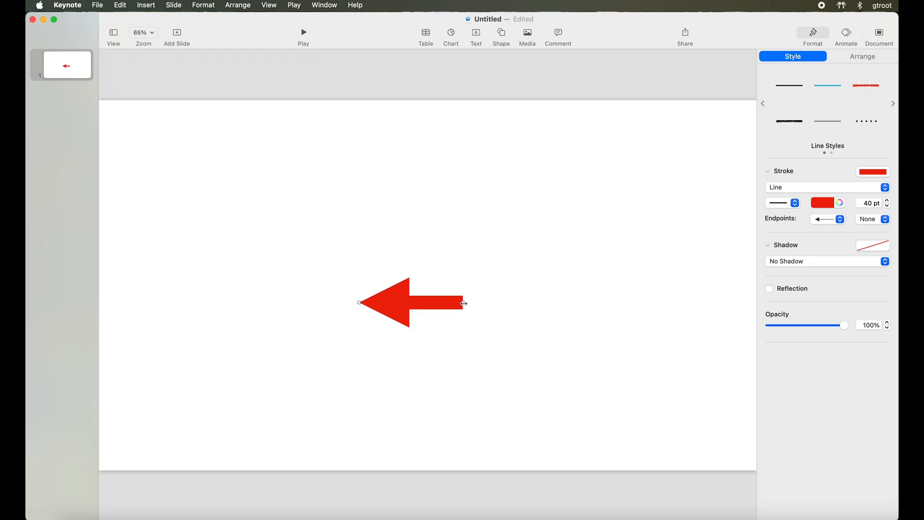
{"action": "left_click_drag", "start_coordinate": [464, 303], "coordinate": [529, 302]}
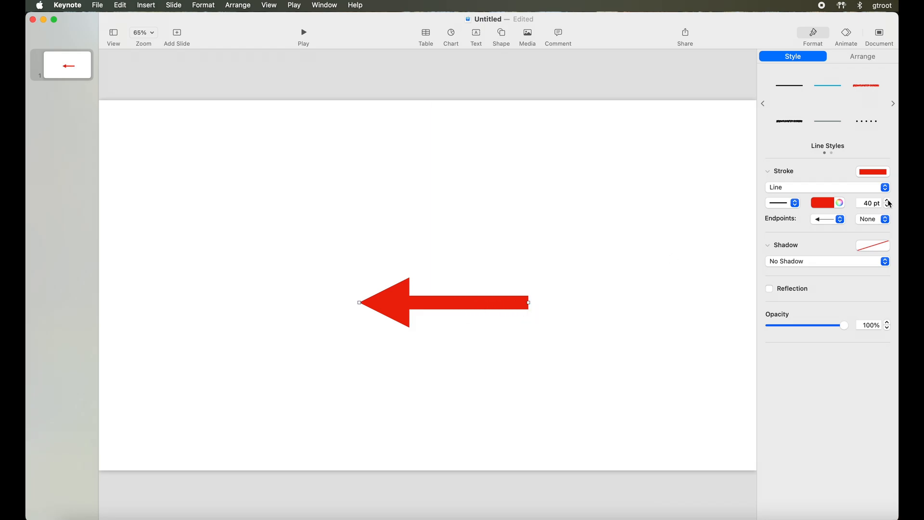
{"action": "left_click_drag", "start_coordinate": [887, 200], "coordinate": [887, 200]}
{"action": "left_click", "coordinate": [478, 145]}
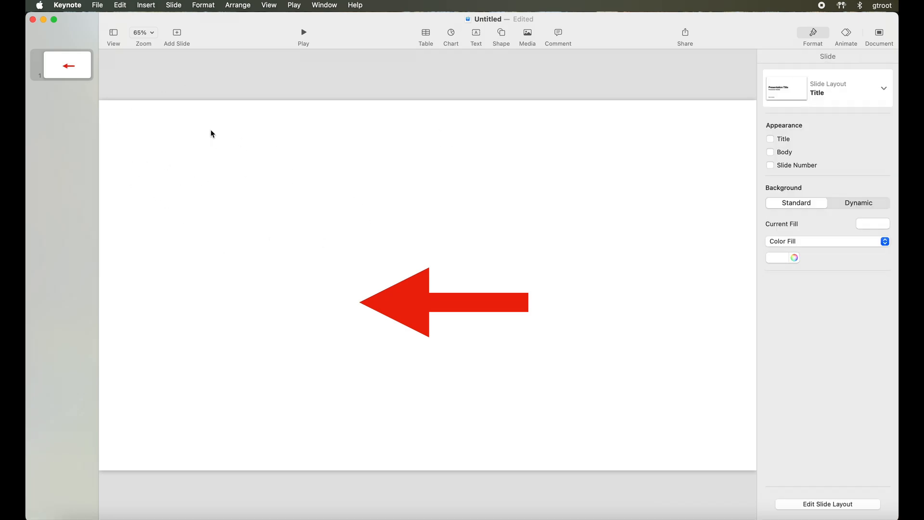
- Set the slide background to No Fill
{"action": "left_click", "coordinate": [431, 283]}
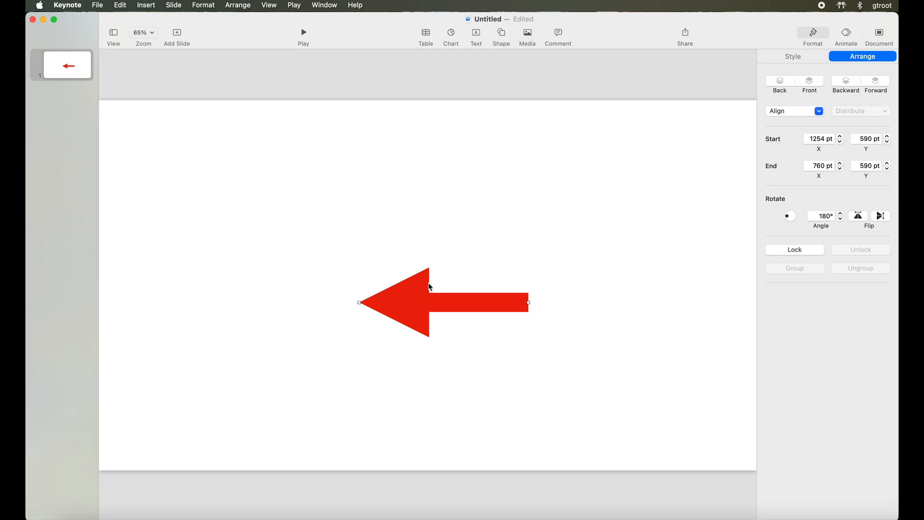
{"action": "left_click", "coordinate": [307, 139]}
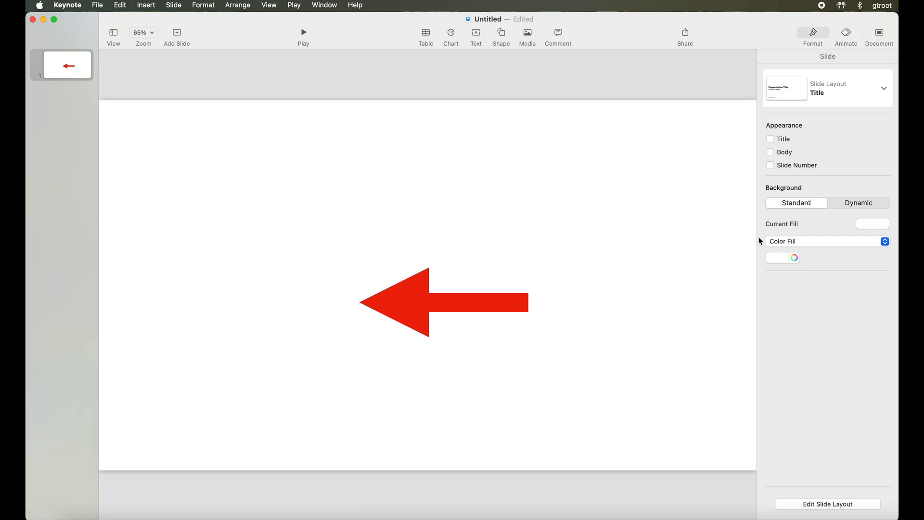
{"action": "left_click", "coordinate": [820, 246]}
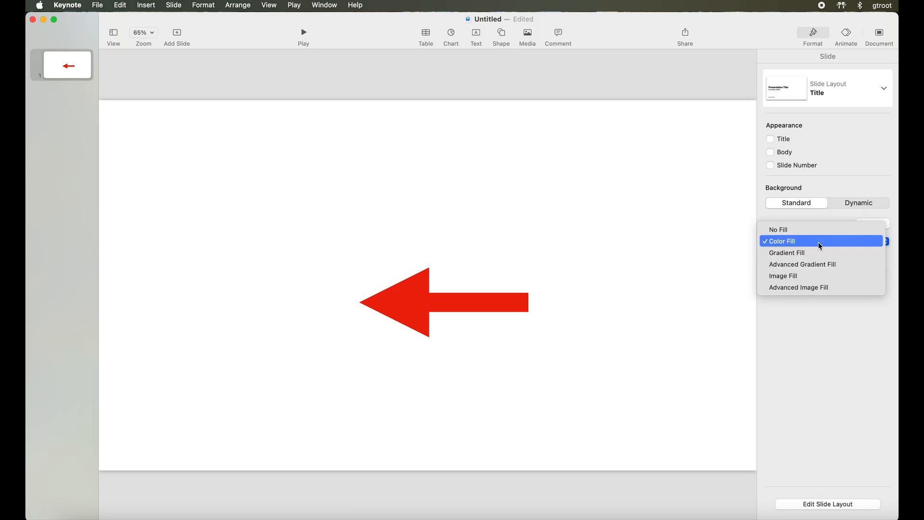
{"action": "left_click", "coordinate": [793, 234]}
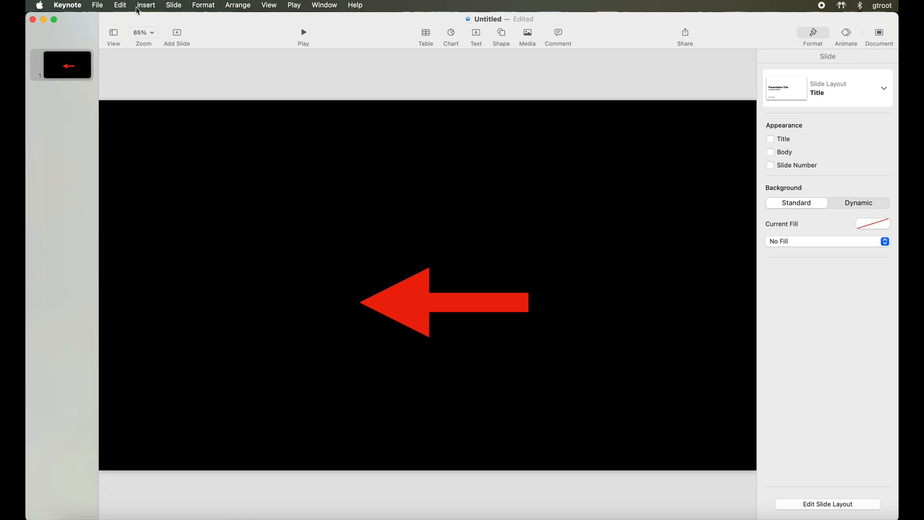
- Set up an image export of the slides in PNG format with transparent backgrounds
{"action": "left_click", "coordinate": [98, 5]}
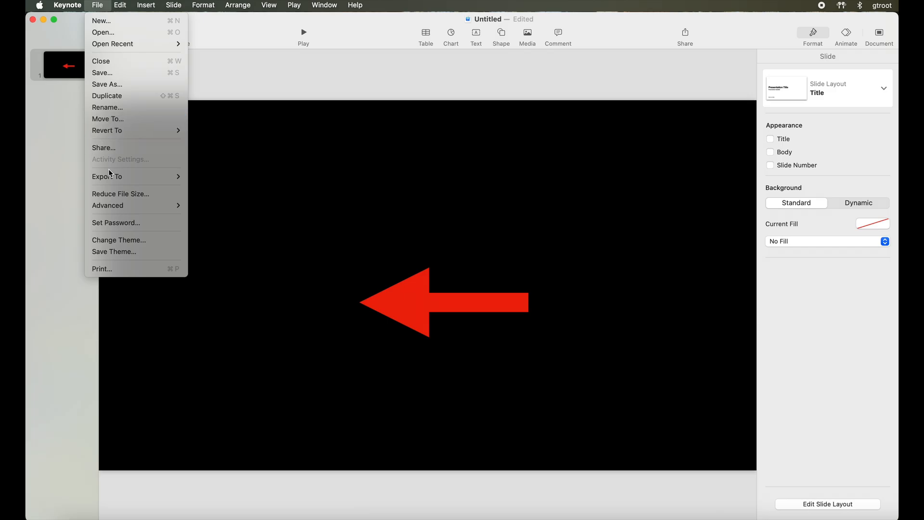
{"action": "mouse_move", "coordinate": [121, 182]}
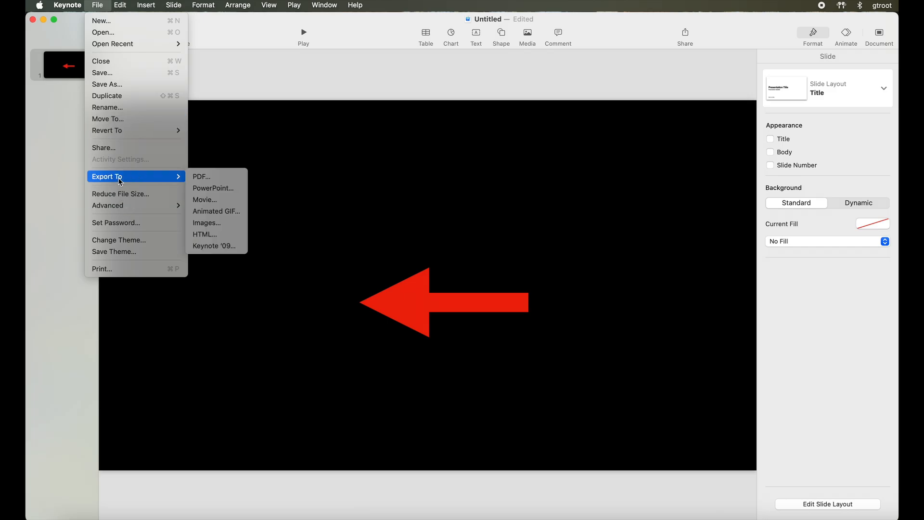
{"action": "left_click", "coordinate": [204, 223]}
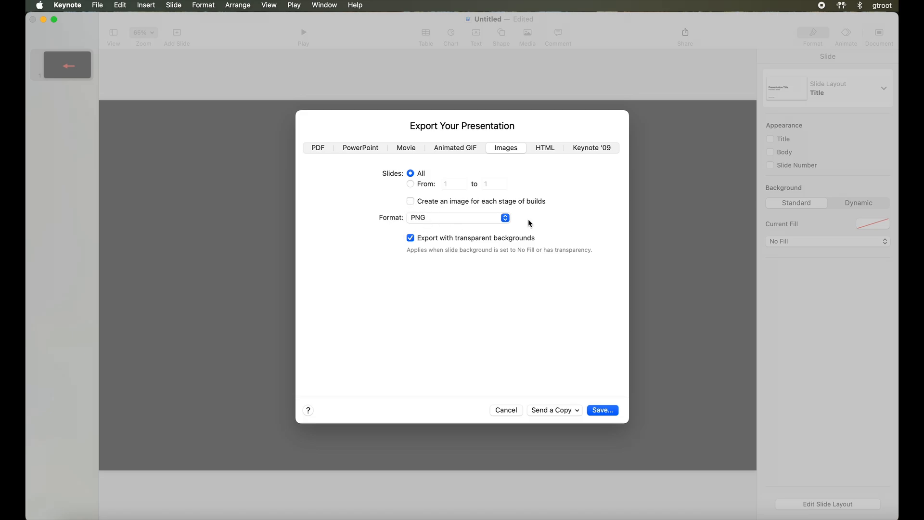
{"action": "left_click", "coordinate": [505, 219]}
{"action": "left_click", "coordinate": [461, 220]}
{"action": "left_click", "coordinate": [411, 239]}
- Export the image to the Desktop under the name ArrowLeftTbackground
{"action": "left_click", "coordinate": [602, 411]}
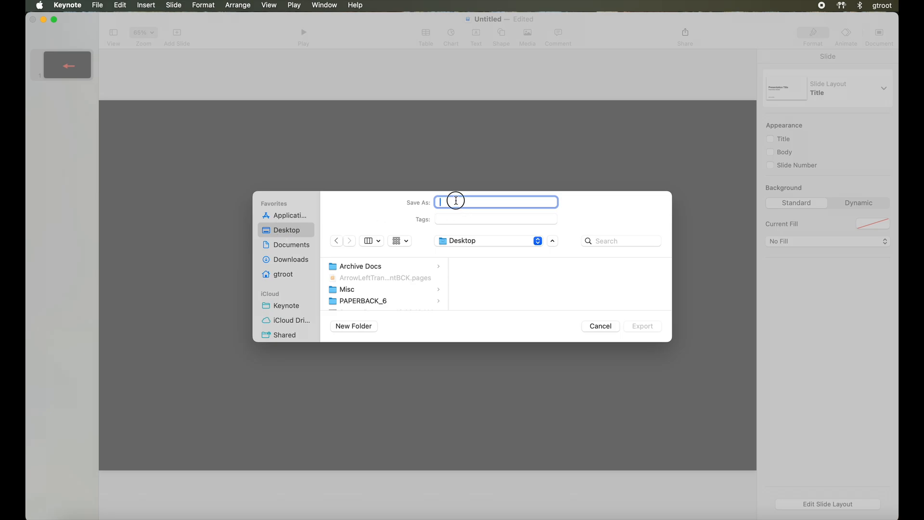
{"action": "type", "text": "ArrowLeftTbackground"}
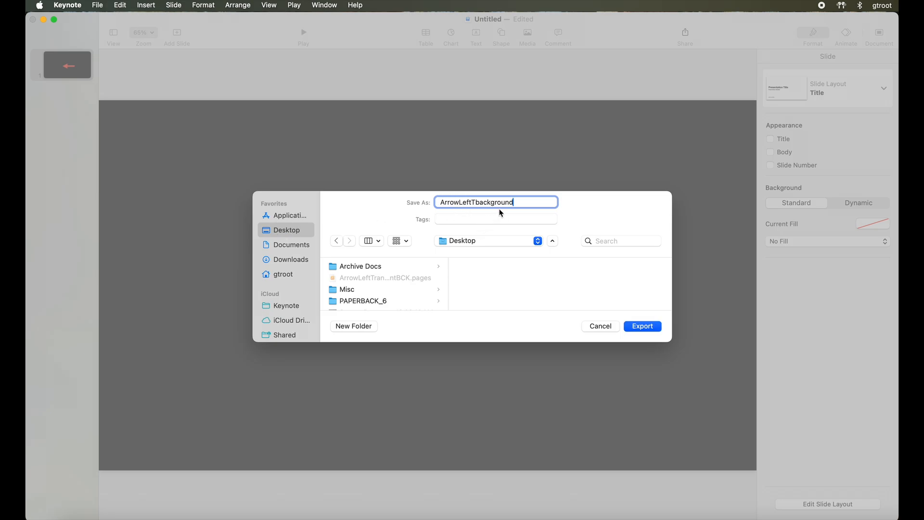
{"action": "left_click", "coordinate": [643, 325]}
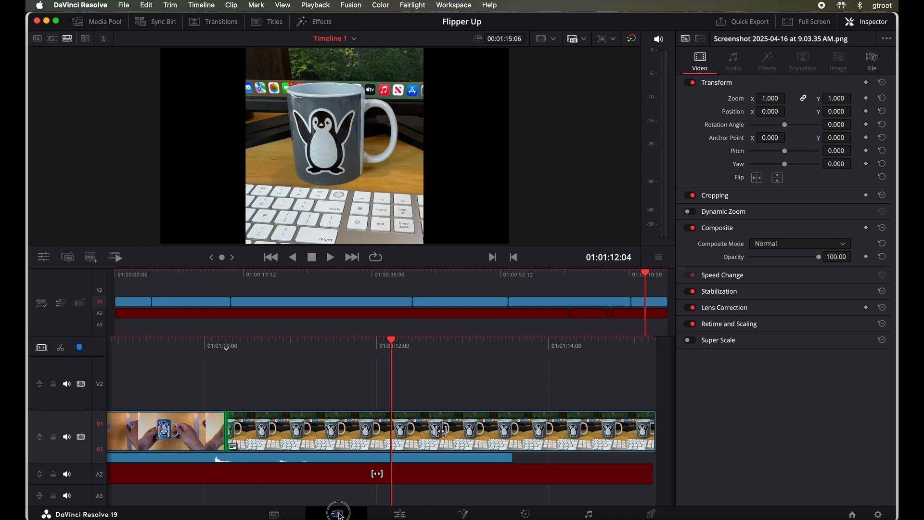
- Go to DaVinci Resolve's Edit page and import the exported left-arrow PNG into the project's media
{"action": "key", "text": "shift+4"}
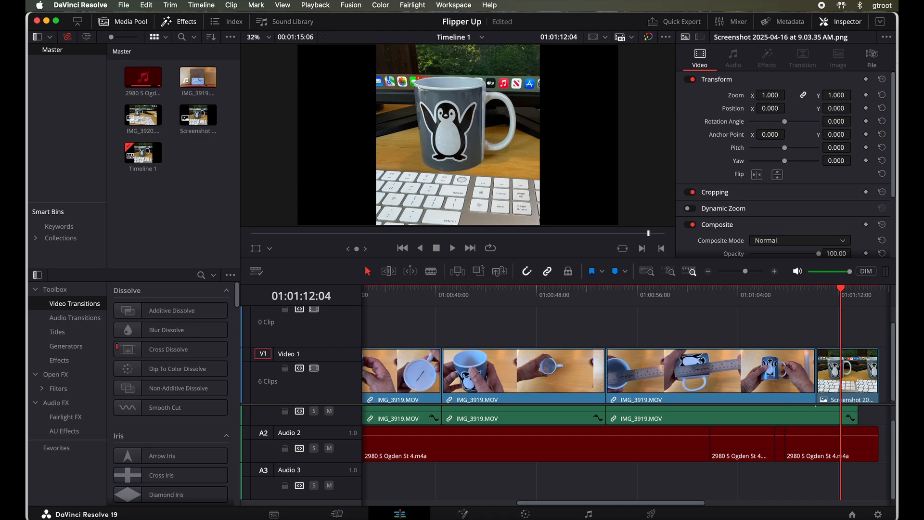
{"action": "left_click_drag", "start_coordinate": [808, 248], "coordinate": [187, 218]}
{"action": "double_click", "coordinate": [210, 83]}
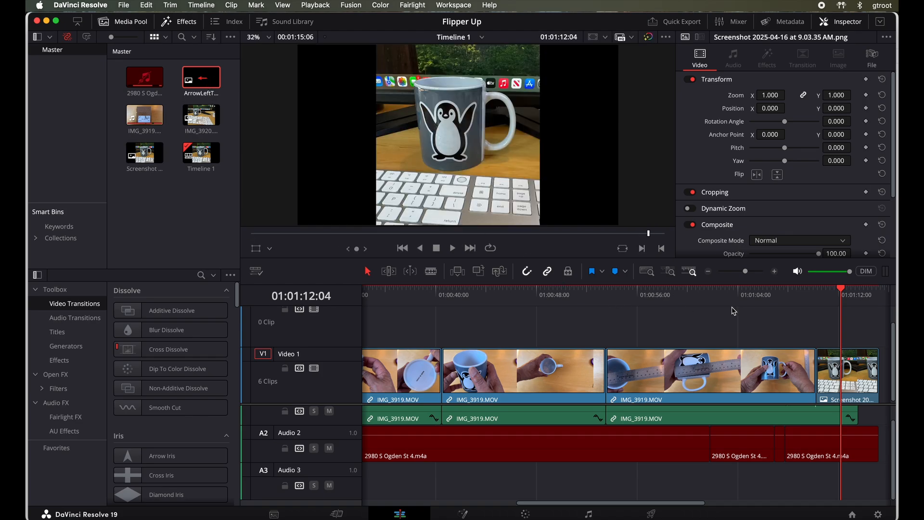
- Overlay the arrow image above the ruler footage at 01:01:00:04, with zoom 1.280 and position X 328, Y 36
{"action": "scroll", "coordinate": [736, 318], "scroll_direction": "right", "scroll_amount": 4}
{"action": "scroll", "coordinate": [732, 318], "scroll_direction": "right", "scroll_amount": 5}
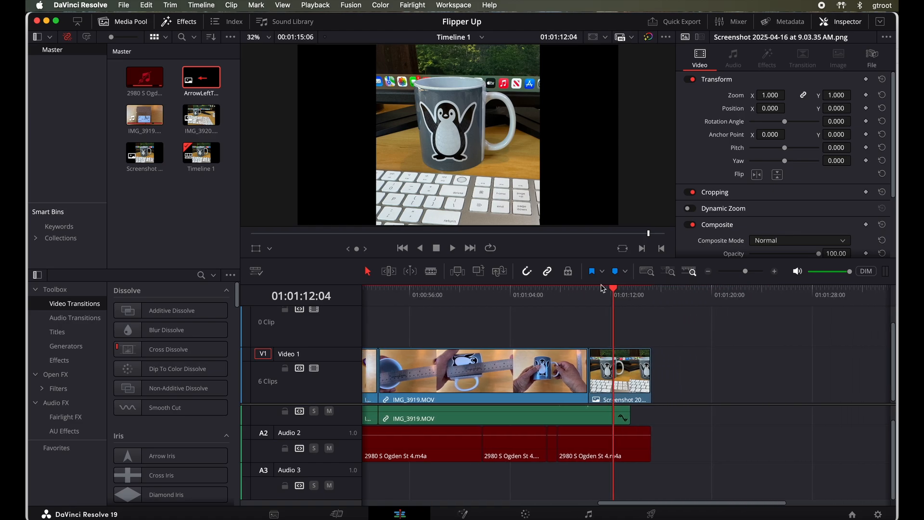
{"action": "left_click", "coordinate": [614, 290]}
{"action": "left_click_drag", "start_coordinate": [614, 291], "coordinate": [461, 290]}
{"action": "mouse_move", "coordinate": [201, 78]}
{"action": "left_mouse_down"}
{"action": "mouse_move", "coordinate": [450, 284]}
{"action": "mouse_move", "coordinate": [489, 340]}
{"action": "mouse_move", "coordinate": [483, 345]}
{"action": "mouse_move", "coordinate": [484, 336]}
{"action": "left_mouse_up"}
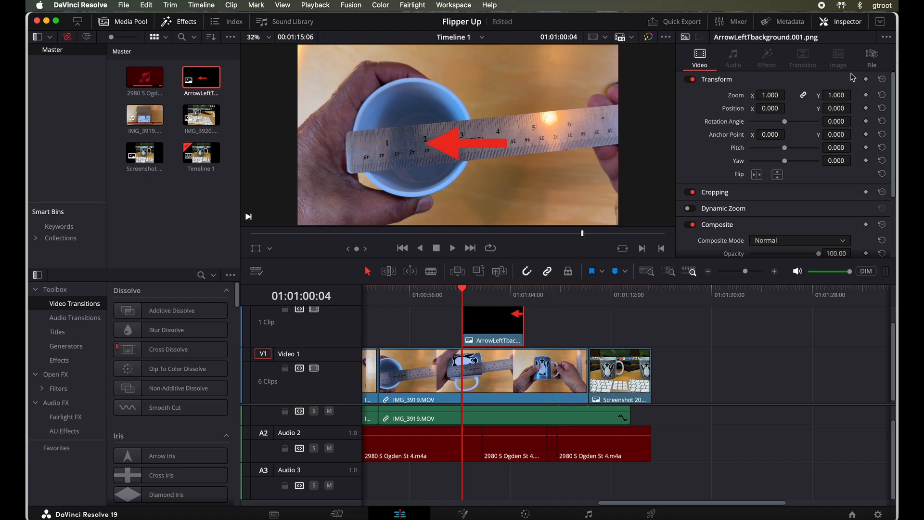
{"action": "left_click_drag", "start_coordinate": [770, 94], "coordinate": [853, 107]}
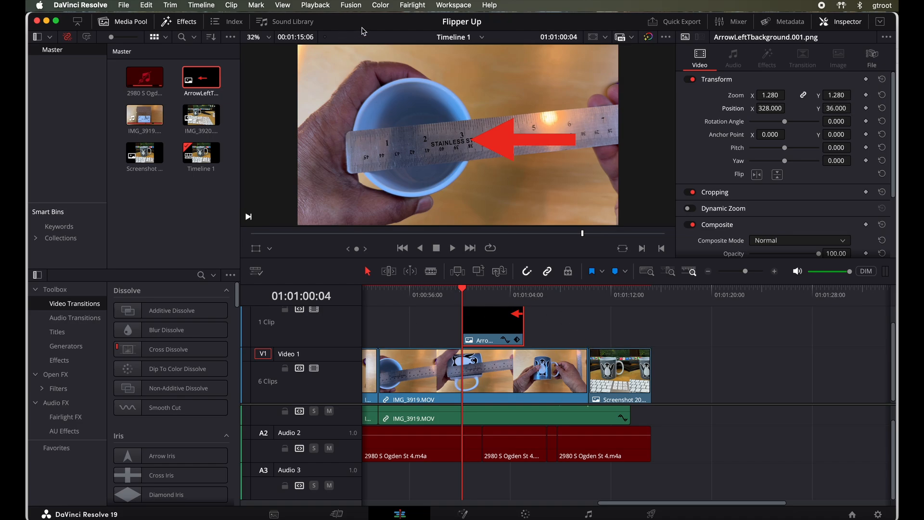
- Switch back to Keynote and duplicate the left-arrow slide
{"action": "left_click_drag", "start_coordinate": [359, 24], "coordinate": [898, 48]}
{"action": "left_click", "coordinate": [268, 225]}
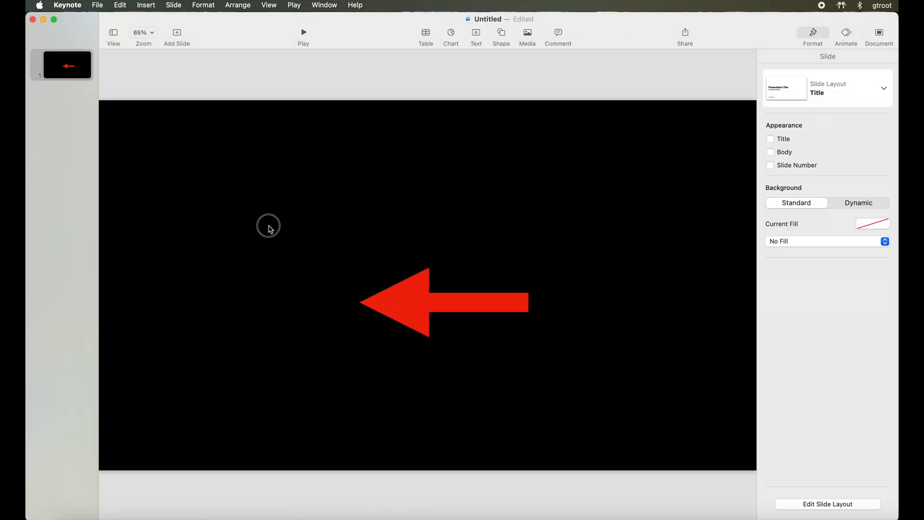
{"action": "left_click", "coordinate": [61, 64]}
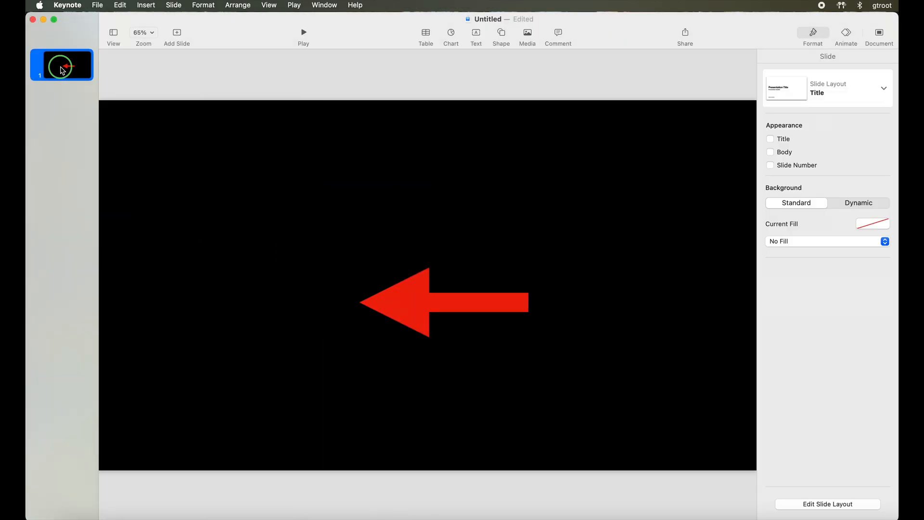
{"action": "right_click", "coordinate": [61, 66]}
{"action": "left_click", "coordinate": [80, 176]}
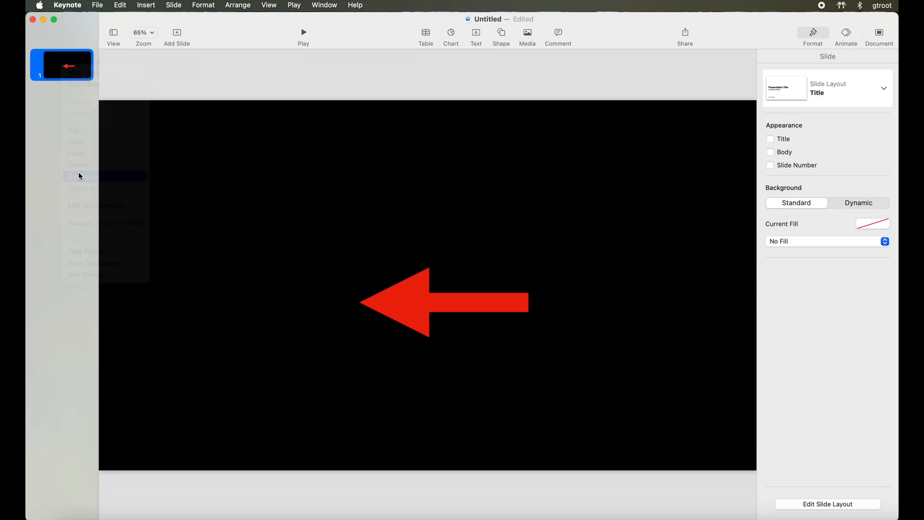
- Reverse the arrow on the duplicated slide so it points horizontally right
{"action": "left_click", "coordinate": [392, 308]}
{"action": "left_click_drag", "start_coordinate": [359, 303], "coordinate": [438, 293]}
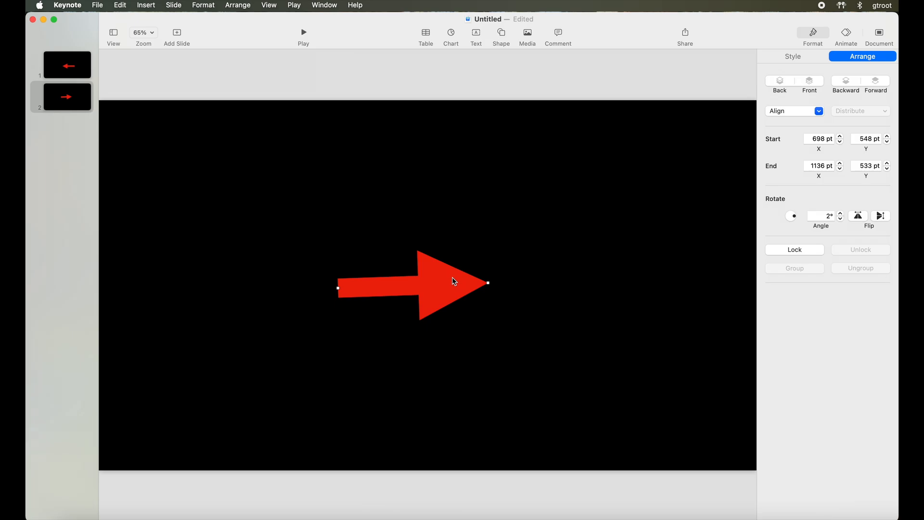
{"action": "left_click_drag", "start_coordinate": [488, 283], "coordinate": [488, 285]}
- Duplicate the right-arrow slide to create a third slide
{"action": "left_click", "coordinate": [67, 104]}
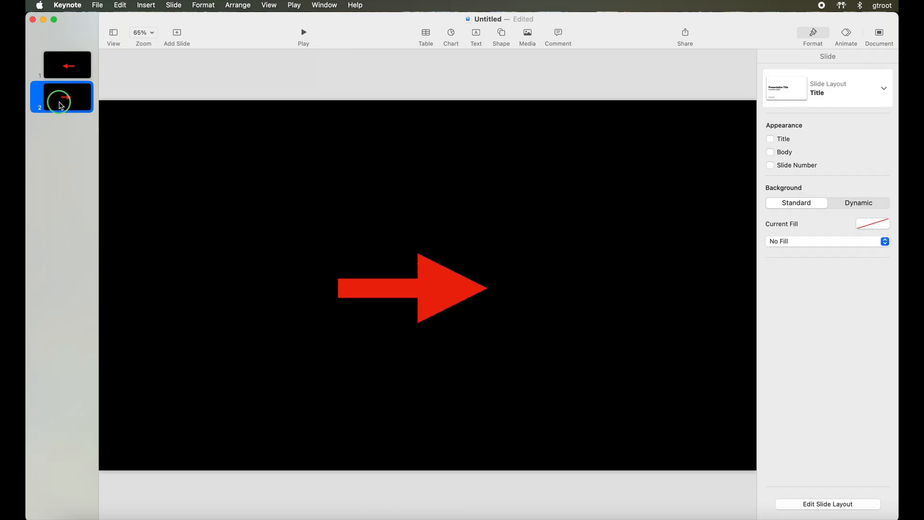
{"action": "right_click", "coordinate": [64, 110]}
{"action": "left_click", "coordinate": [82, 211]}
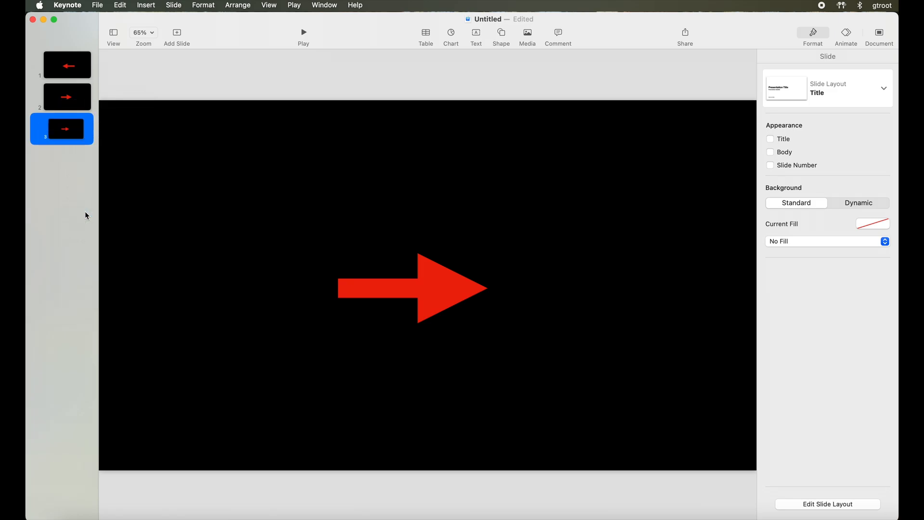
- Turn the third slide's arrow to point straight up at 90°, running from about X 880, Y 675 to X 880, Y 248 pt
{"action": "left_click", "coordinate": [482, 288]}
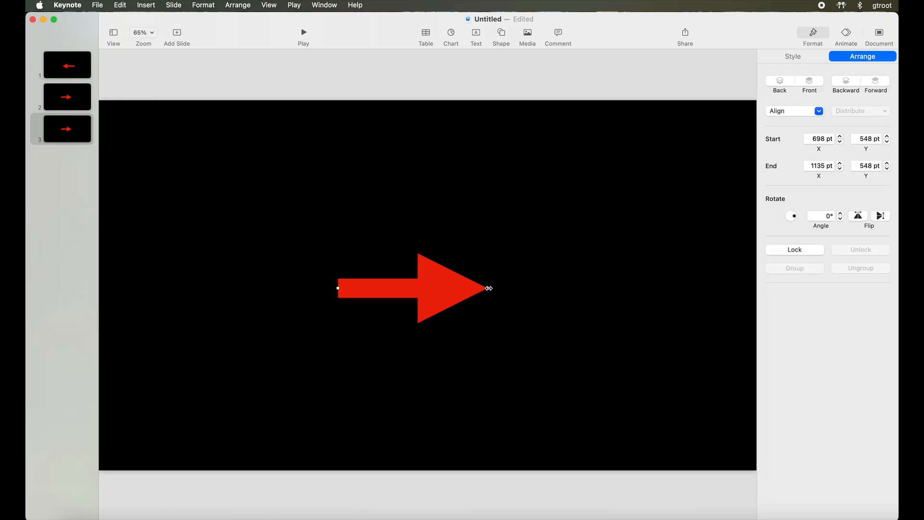
{"action": "left_click_drag", "start_coordinate": [487, 288], "coordinate": [351, 146]}
{"action": "left_click", "coordinate": [343, 206]}
{"action": "left_click_drag", "start_coordinate": [343, 206], "coordinate": [399, 245]}
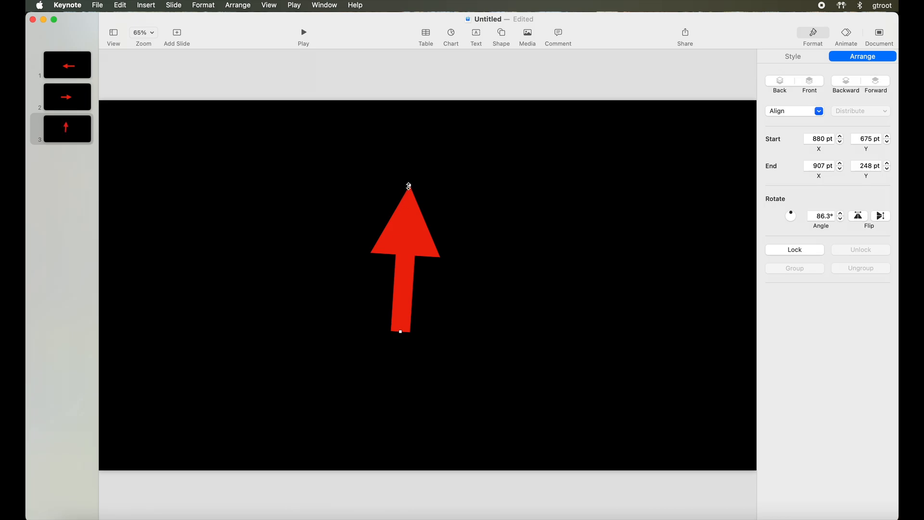
{"action": "left_click_drag", "start_coordinate": [410, 186], "coordinate": [403, 186]}
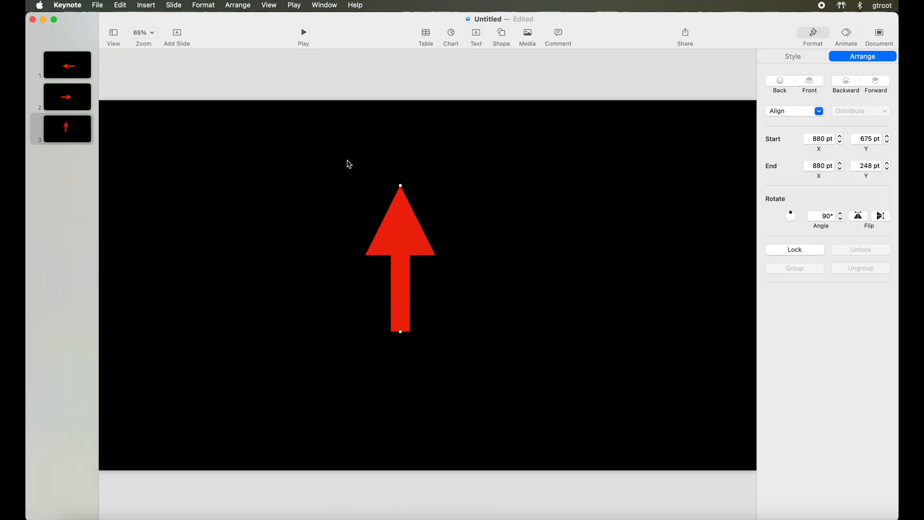
- Duplicate the up-arrow slide to create a fourth slide
{"action": "left_click", "coordinate": [58, 142]}
{"action": "right_click", "coordinate": [58, 138]}
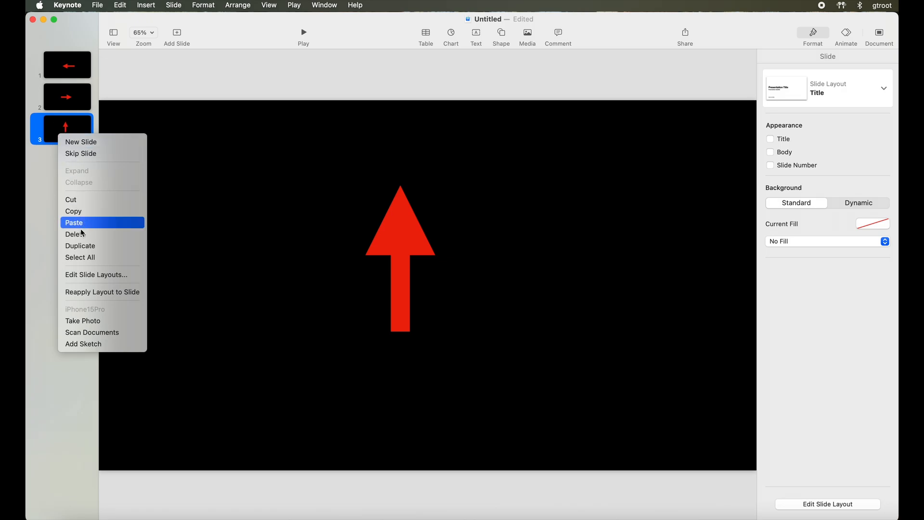
{"action": "left_click", "coordinate": [77, 245]}
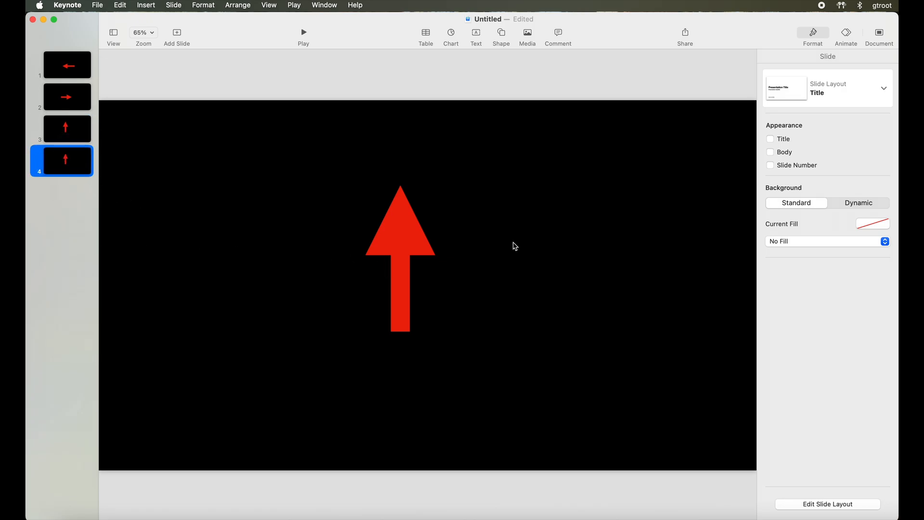
- Angle the fourth slide's arrow diagonally up to the right at 45°, with its tip at about X 1171, Y 385 pt
{"action": "left_click", "coordinate": [414, 223]}
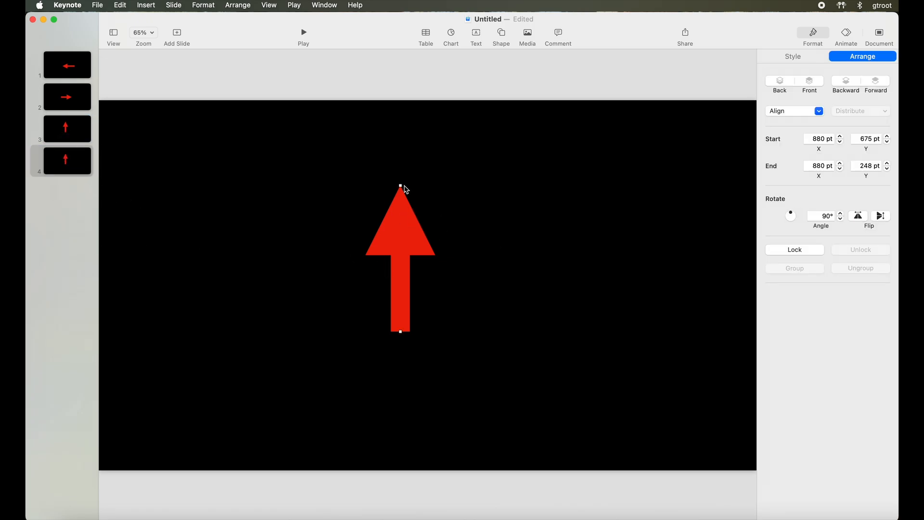
{"action": "left_click_drag", "start_coordinate": [402, 186], "coordinate": [492, 238]}
{"action": "left_click_drag", "start_coordinate": [493, 237], "coordinate": [492, 237]}
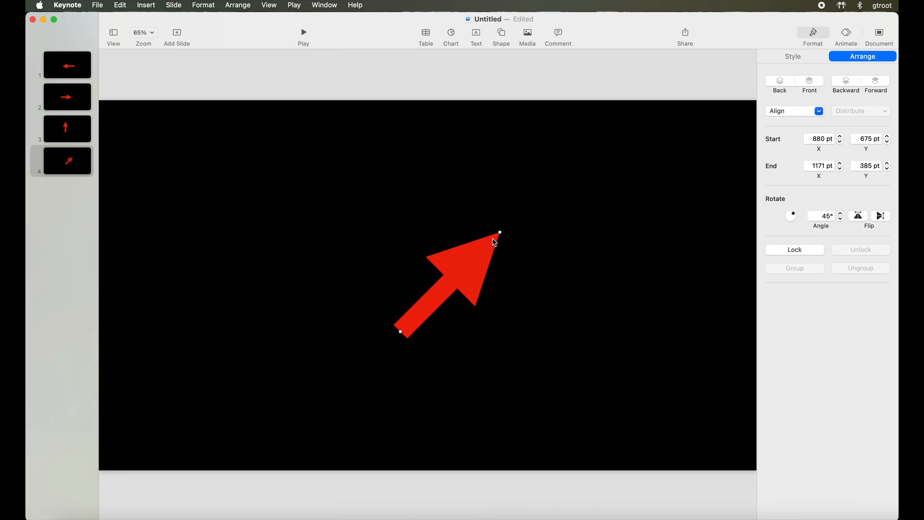